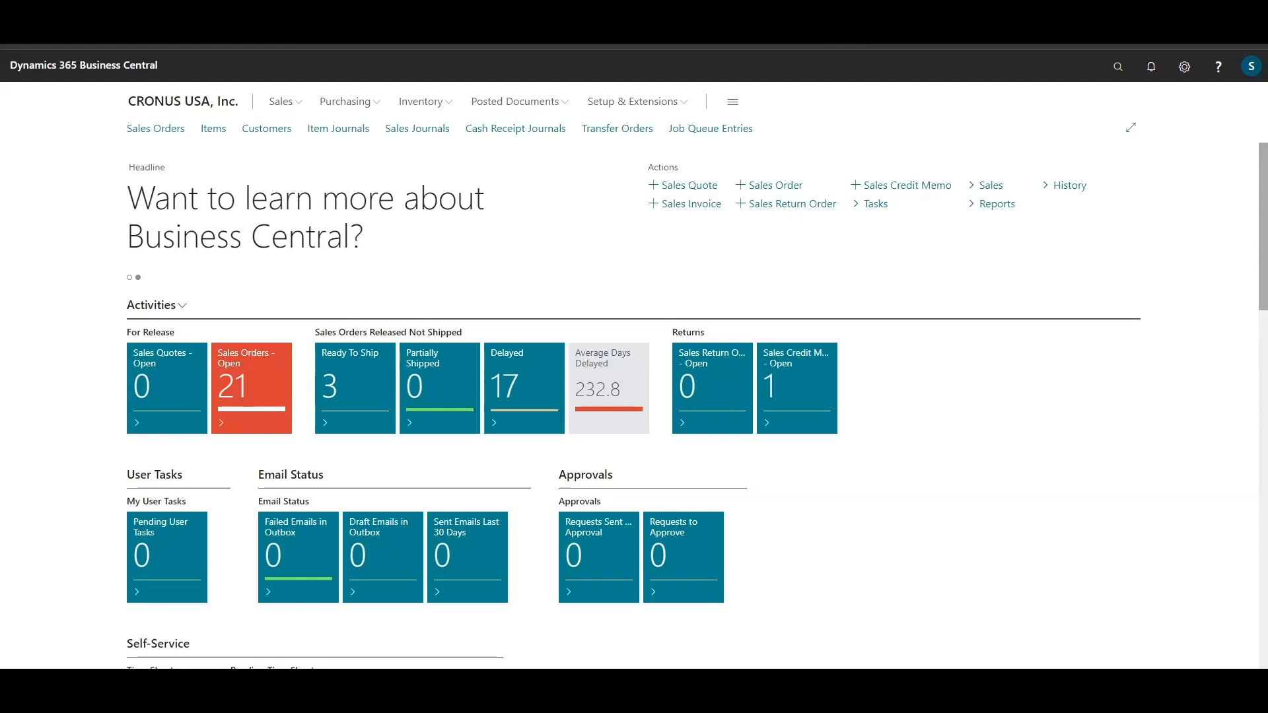
Search for the BarTender label pages and open the BarTender Labels list.
left_click(1118, 66)
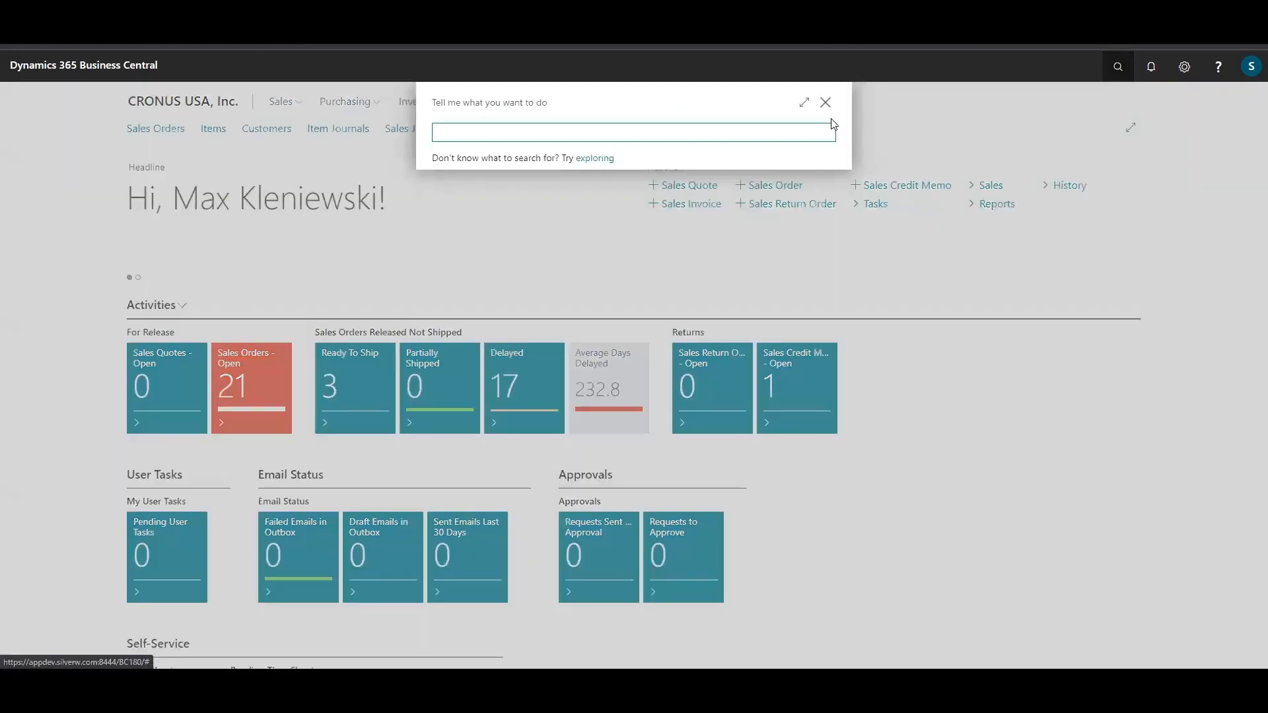
type("b")
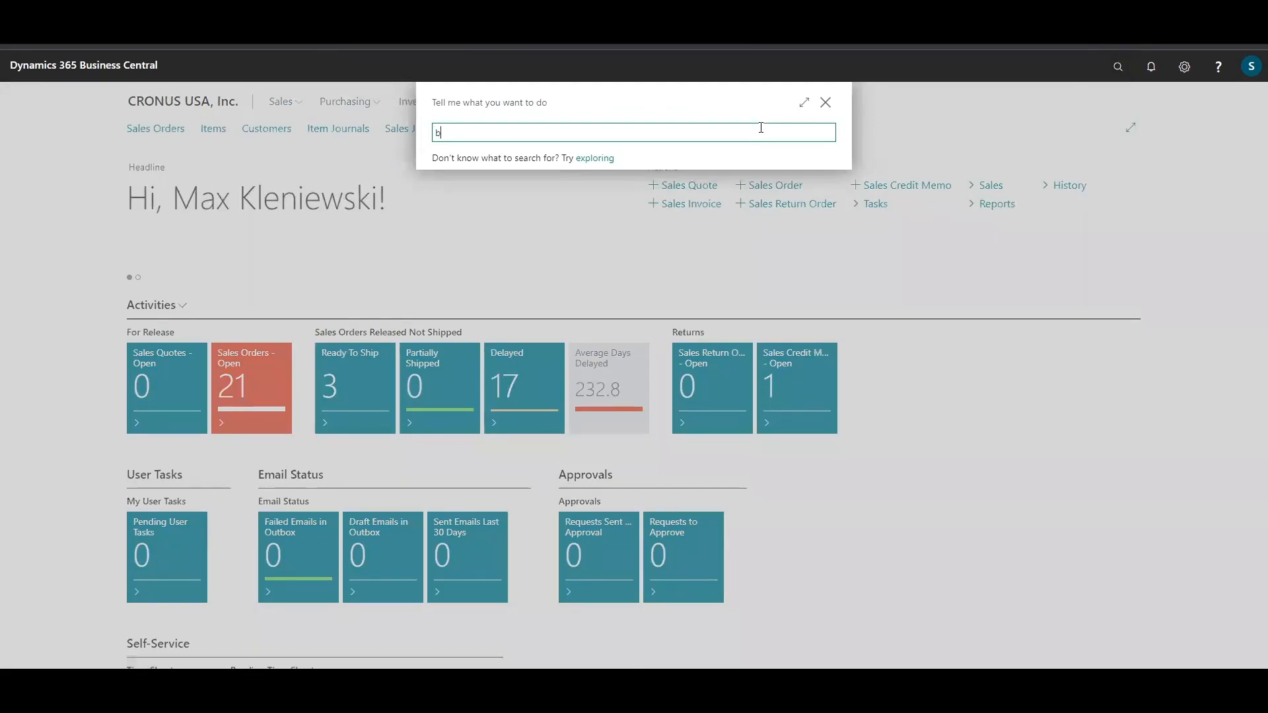
type("artedner label")
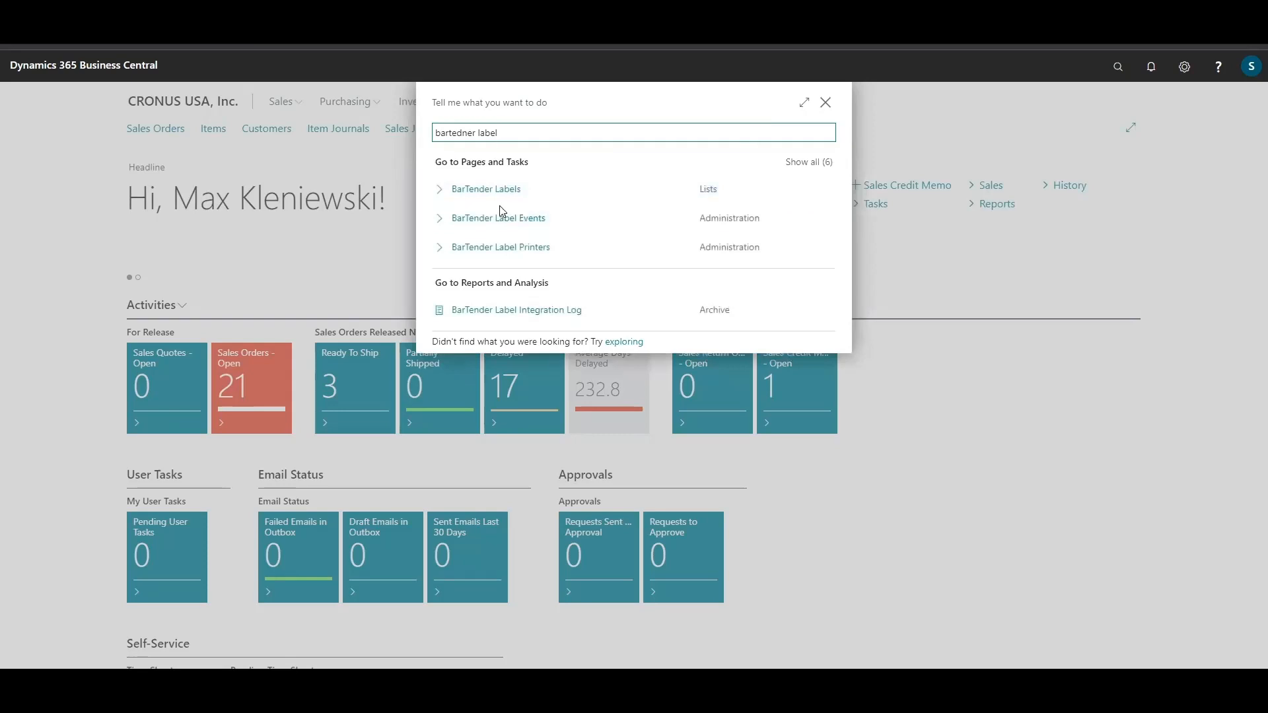
left_click(484, 192)
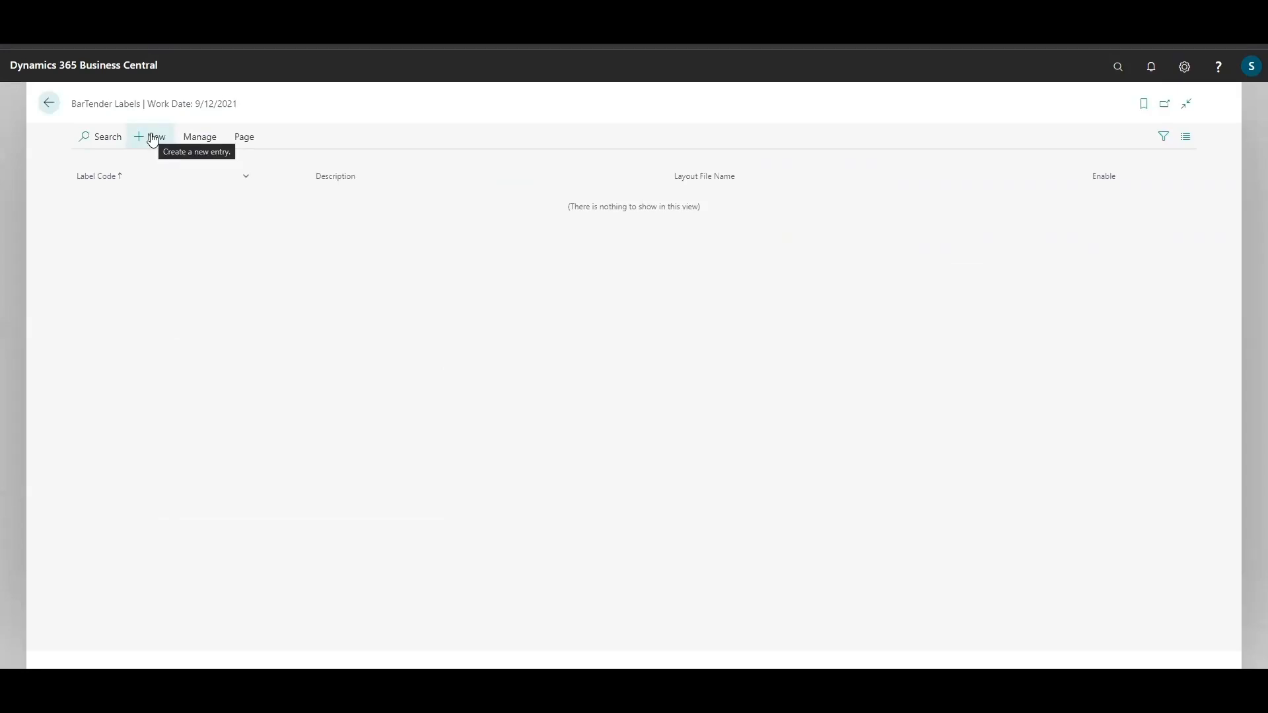
Create a BarTender label with code ILE, description Item Ledger Entries and layout file name ILE.btw.
left_click(153, 139)
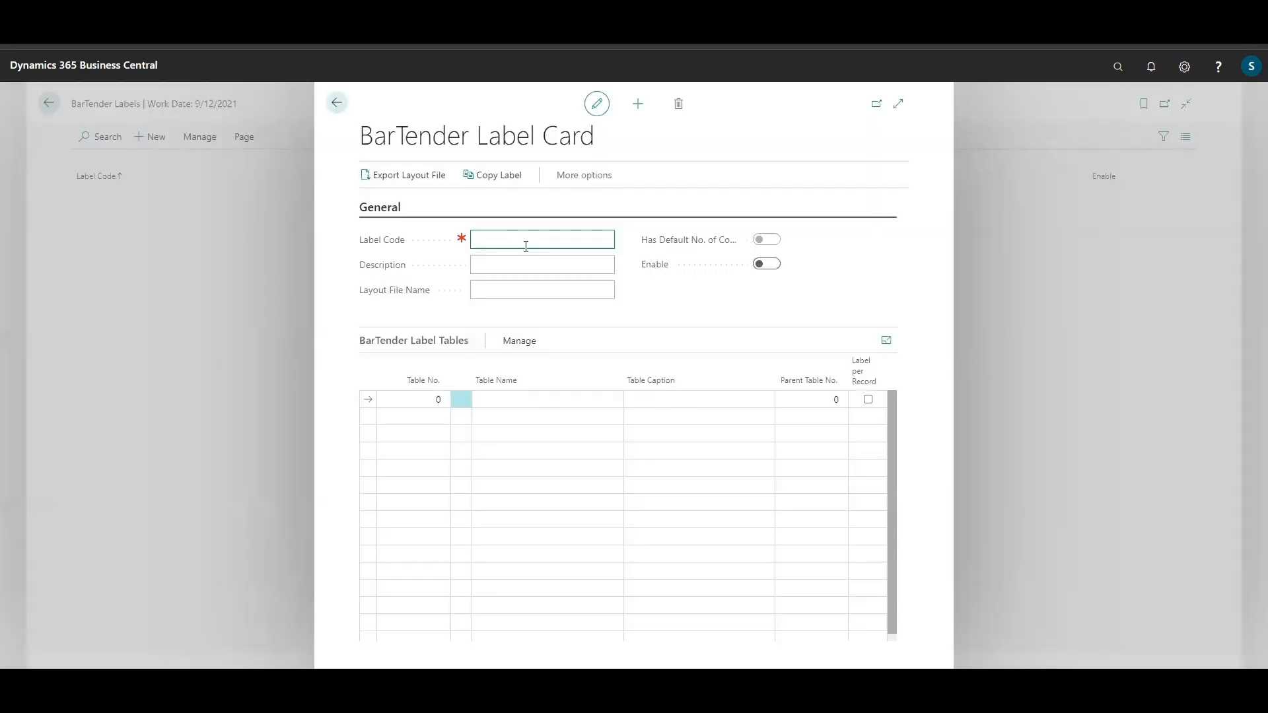
type("ILE")
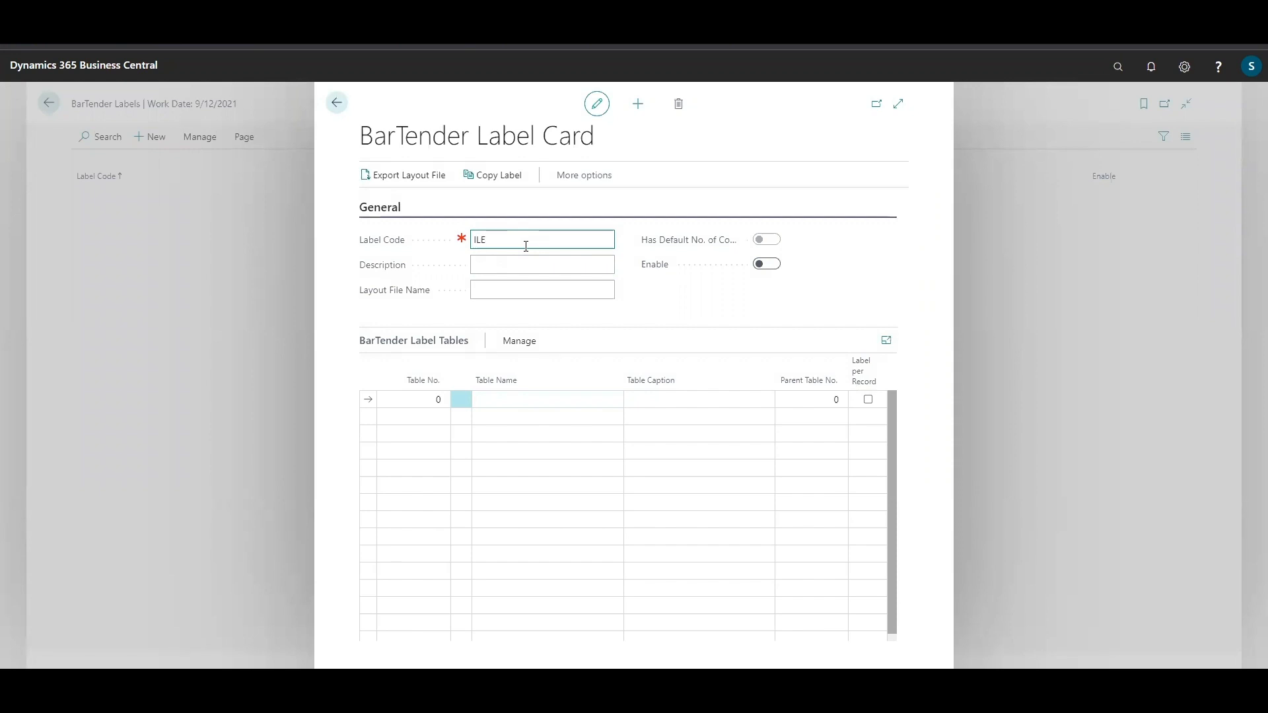
key("Tab")
type("Item Led")
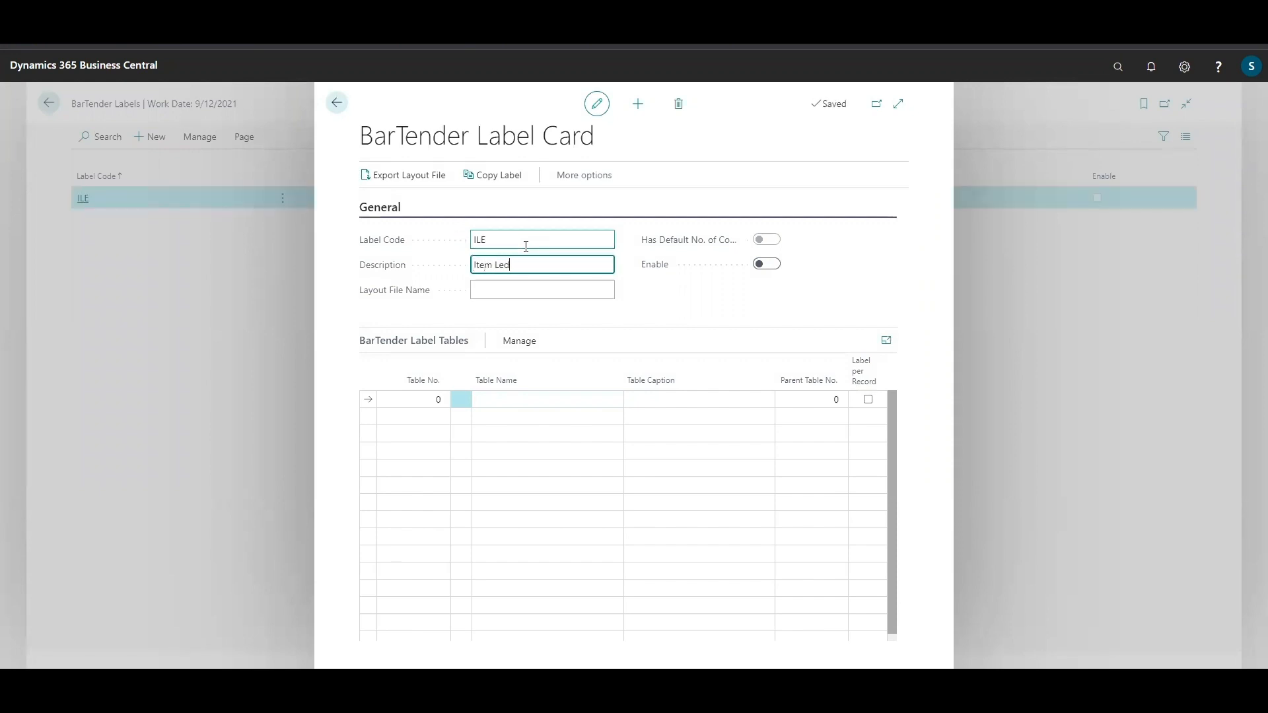
type("ger Entries")
key("Tab")
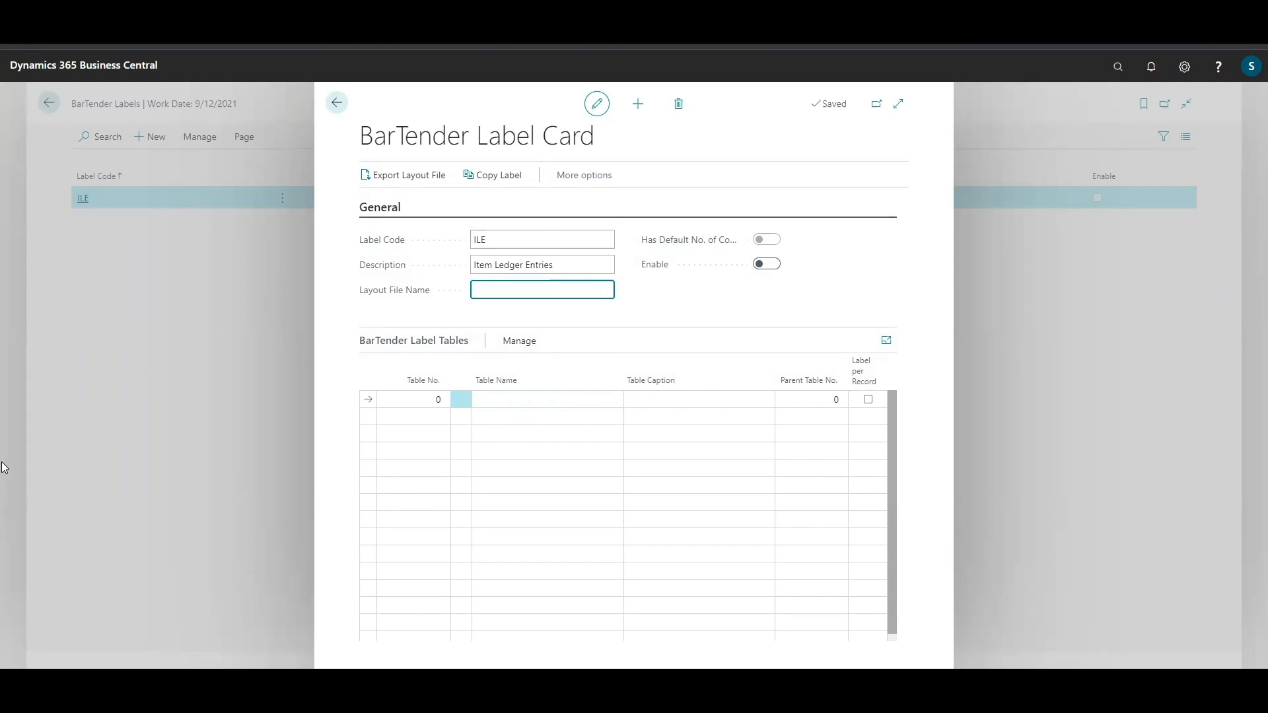
type("ILE.btw")
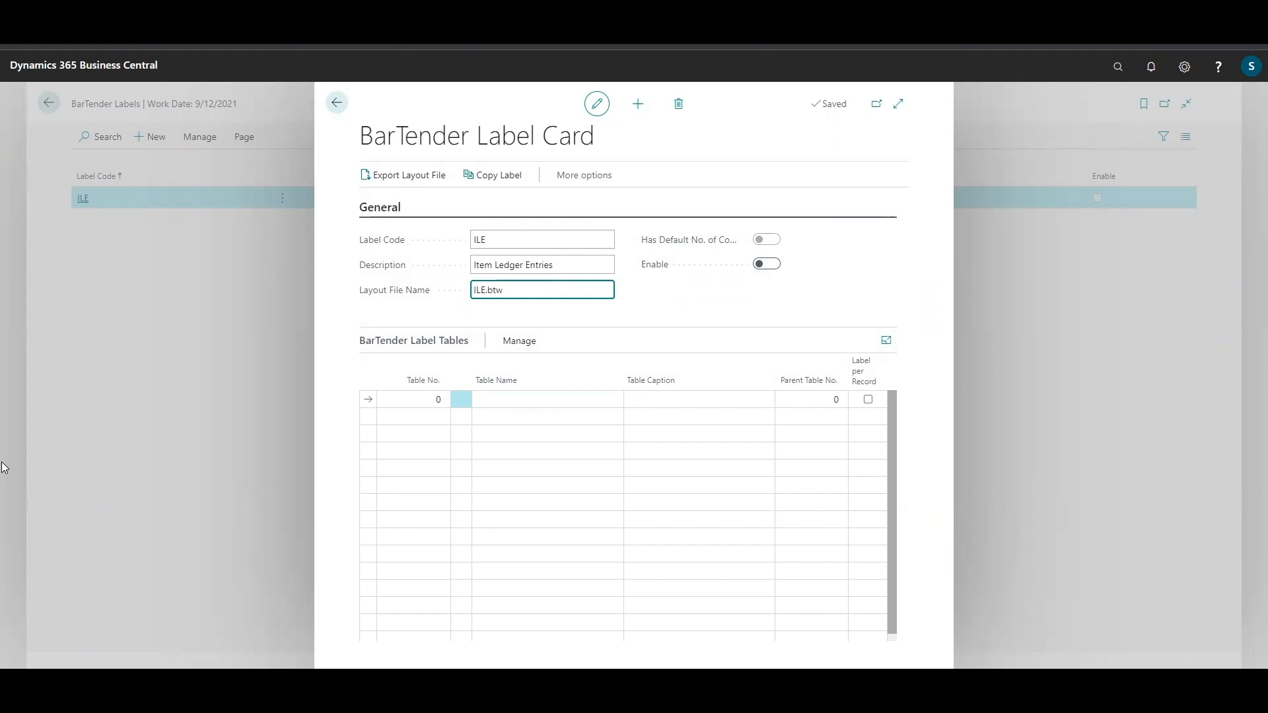
key("Tab")
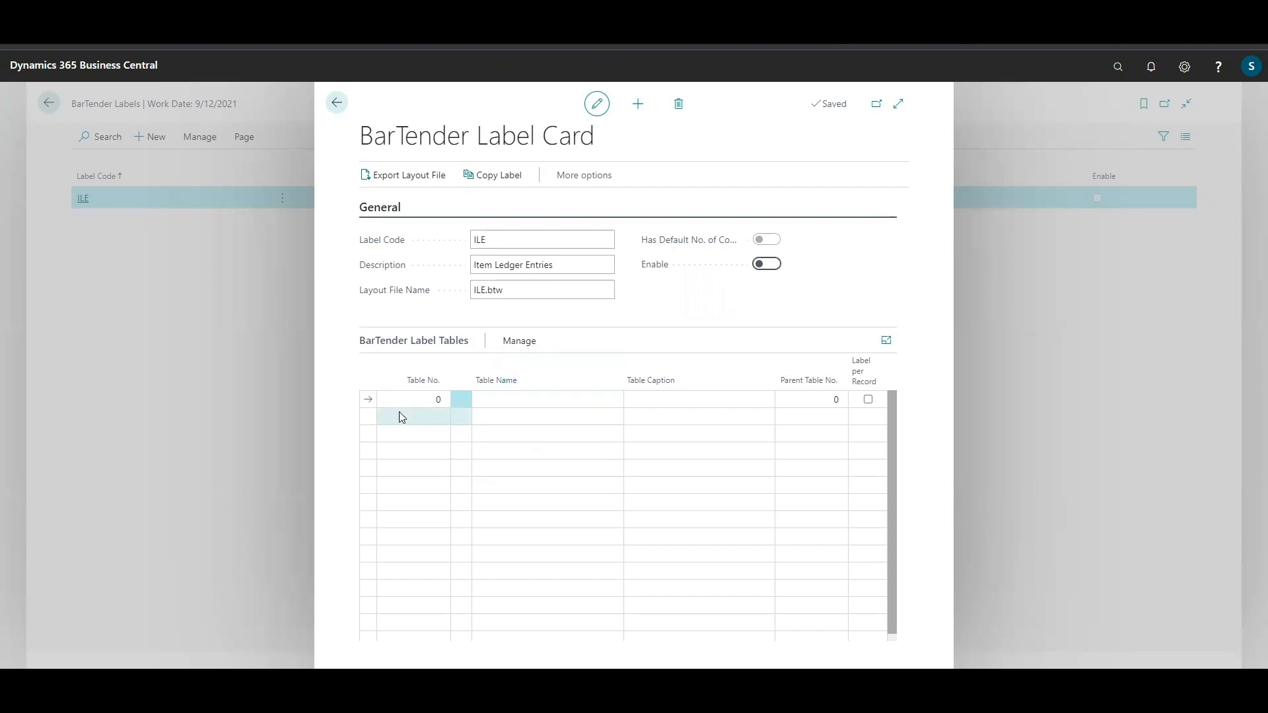
Add table 32, Item Ledger Entry, to the label's tables without a parent table.
left_click(454, 398)
key("Tab")
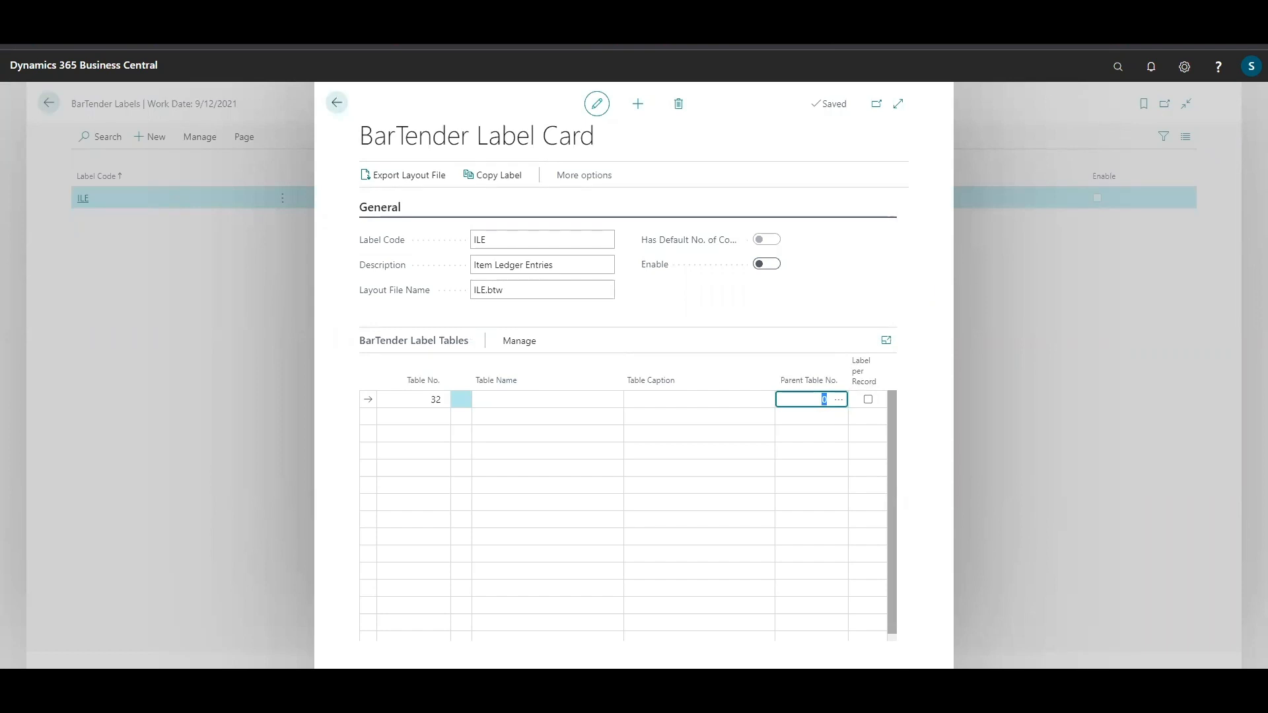
key("Tab")
left_click(412, 442)
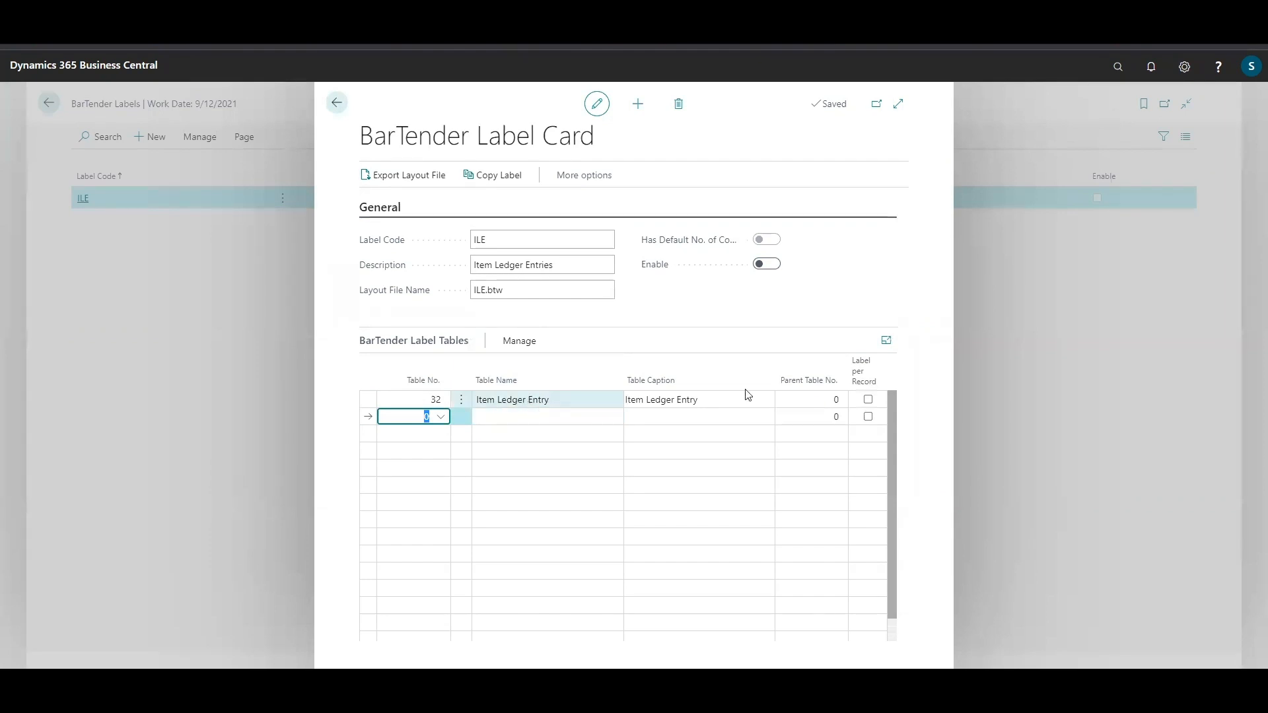
Open the field list of the Item Ledger Entry table and add field 2, Item No., with its default named data source.
left_click(540, 406)
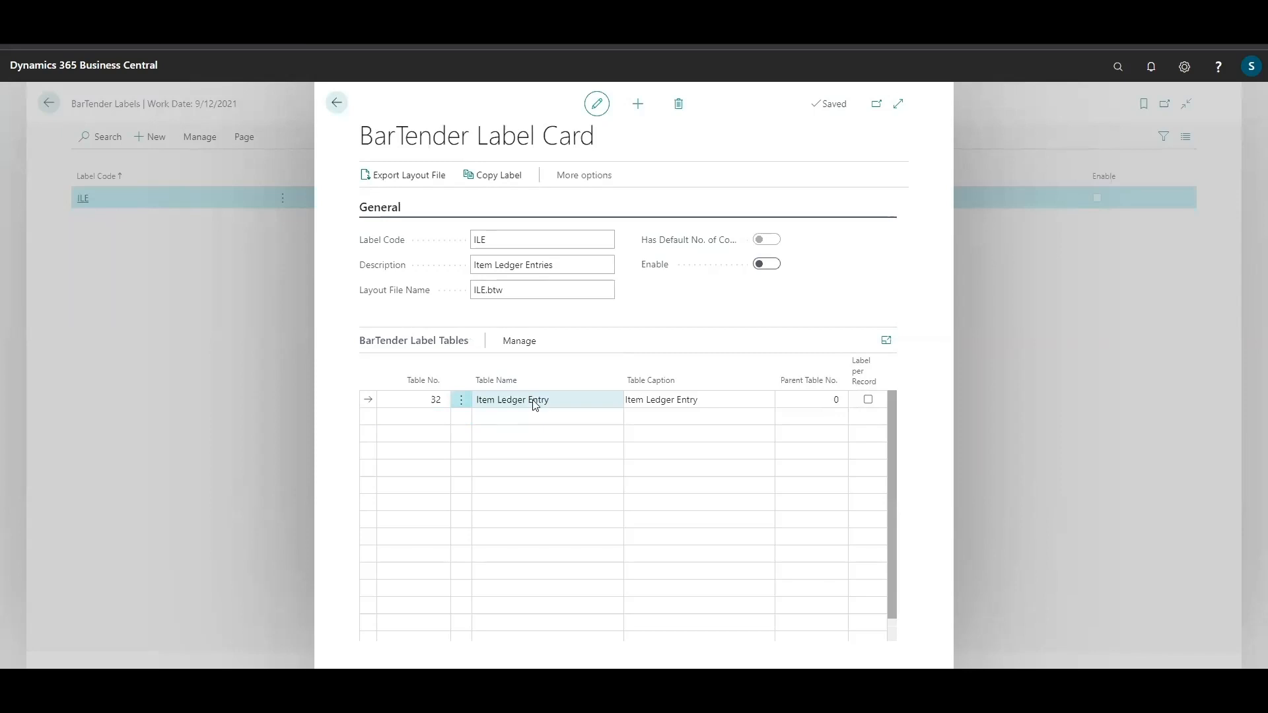
left_click(517, 344)
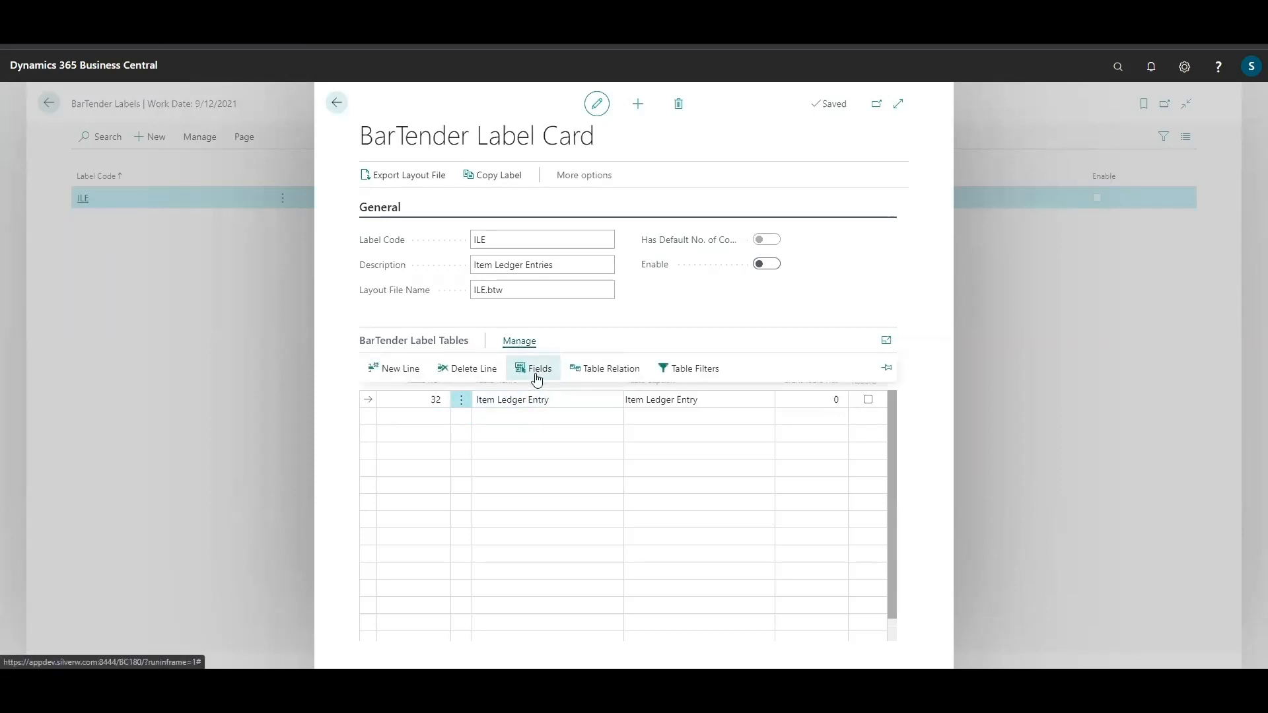
left_click(536, 370)
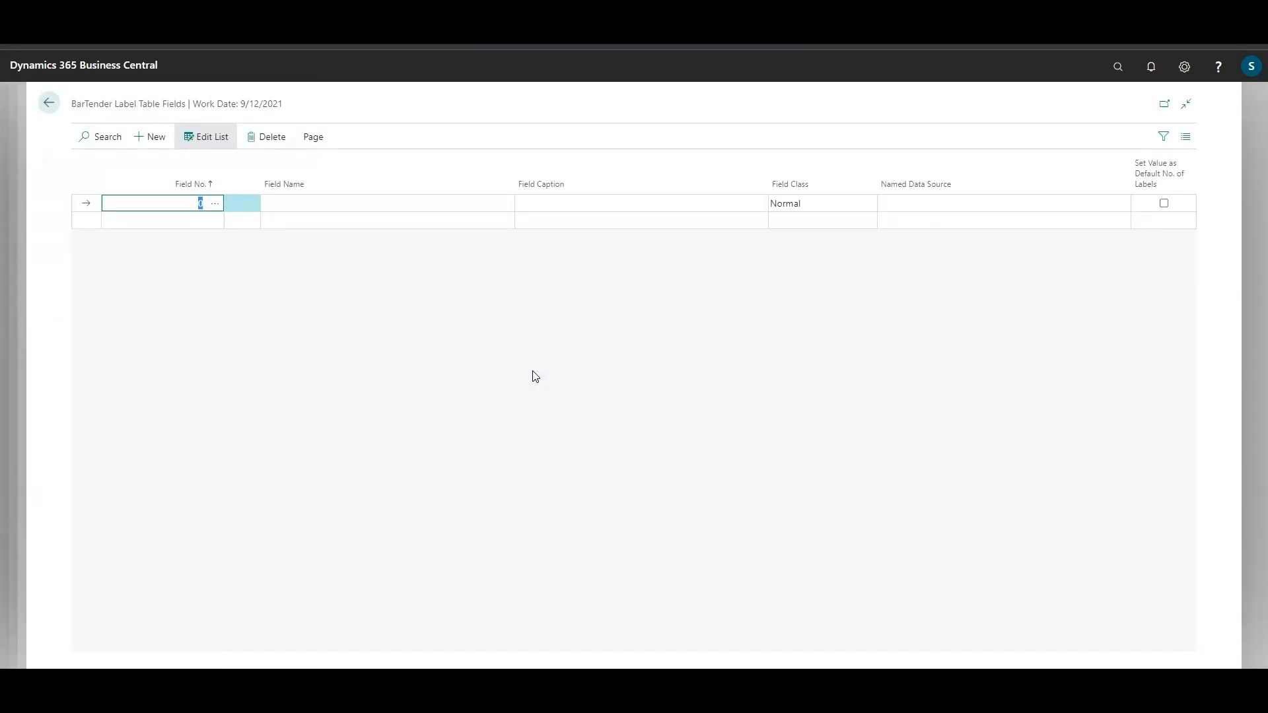
type("2")
key("Tab")
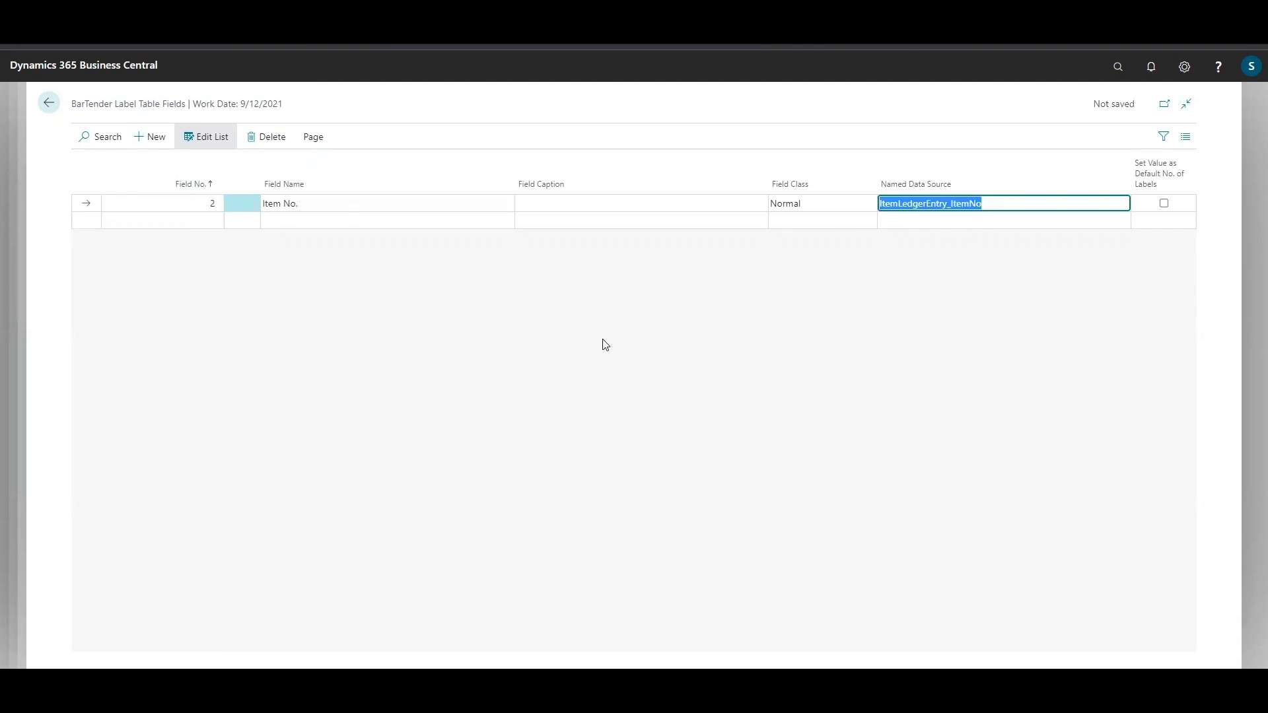
key("Tab")
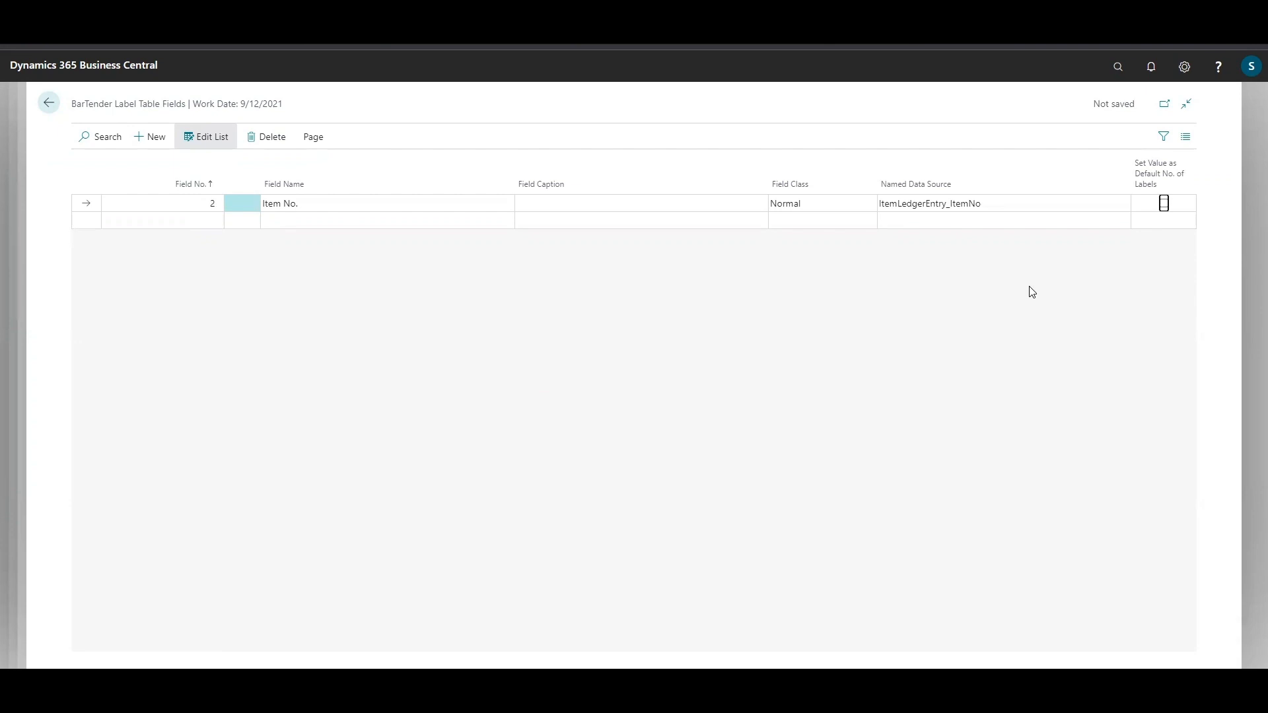
key("Tab")
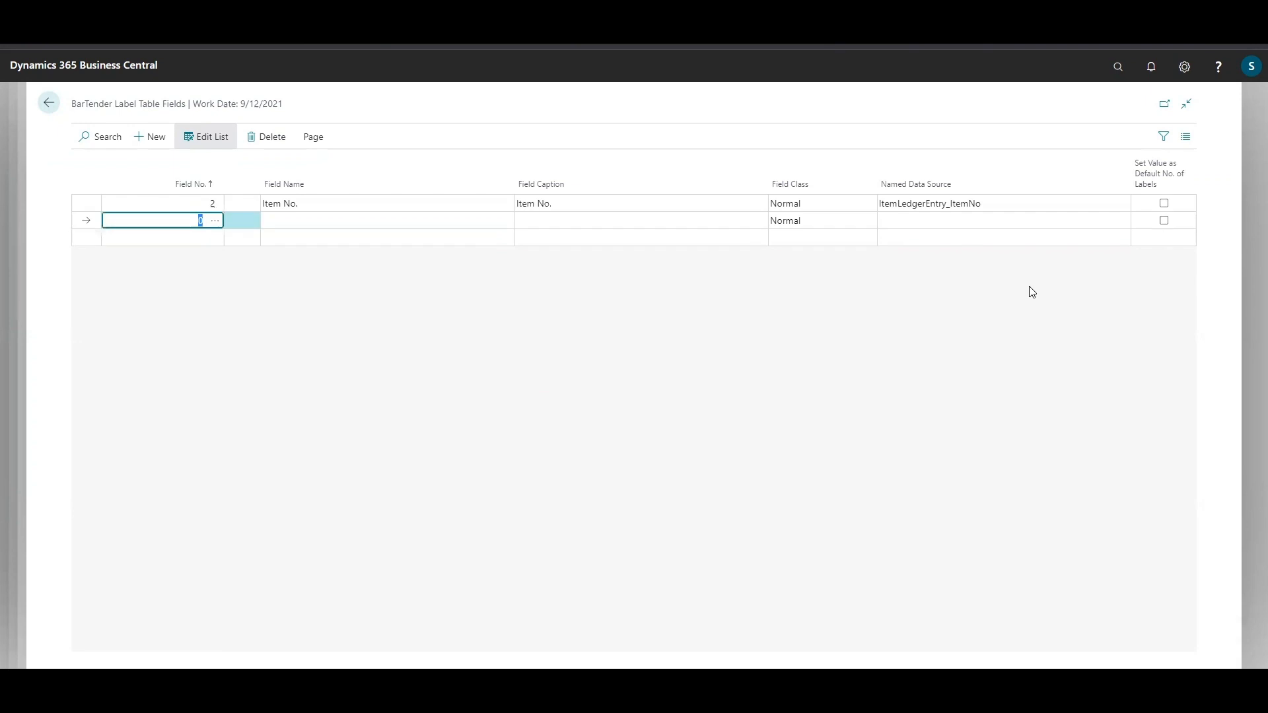
Add field 6501, Lot No., to the label table fields, keeping the proposed named data source.
type("01")
key("Tab")
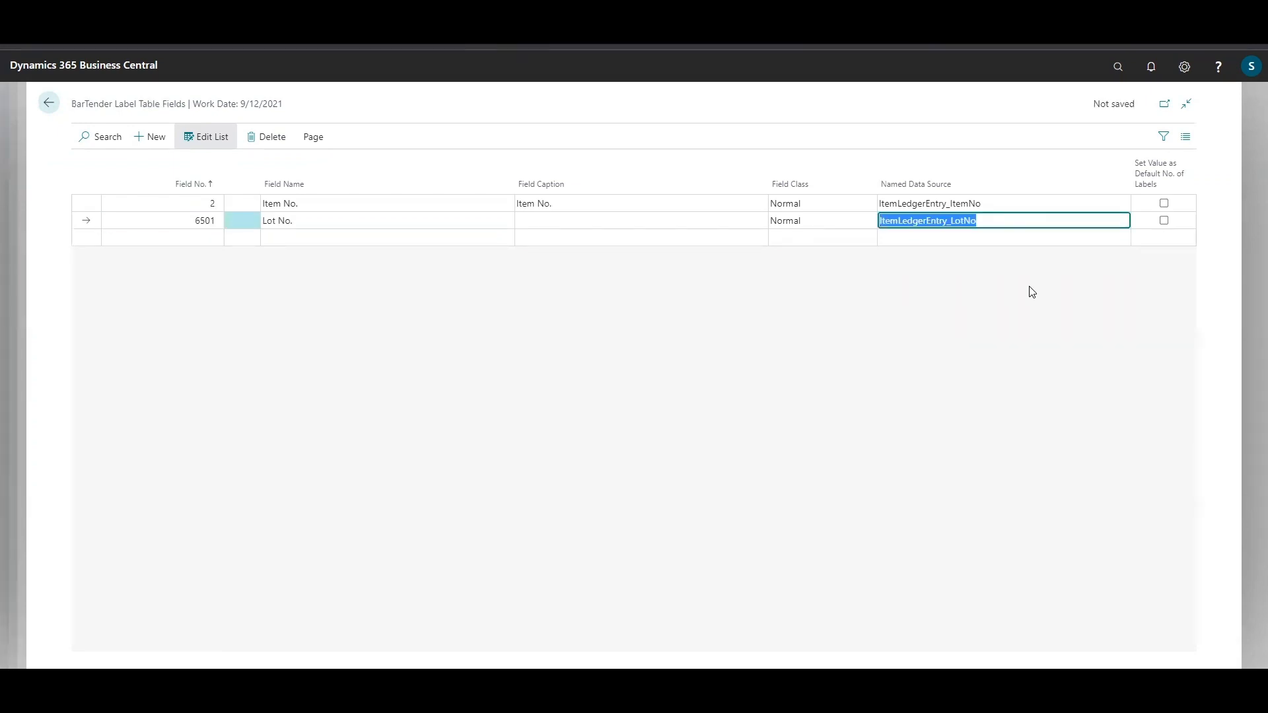
key("Tab")
key("Tab")
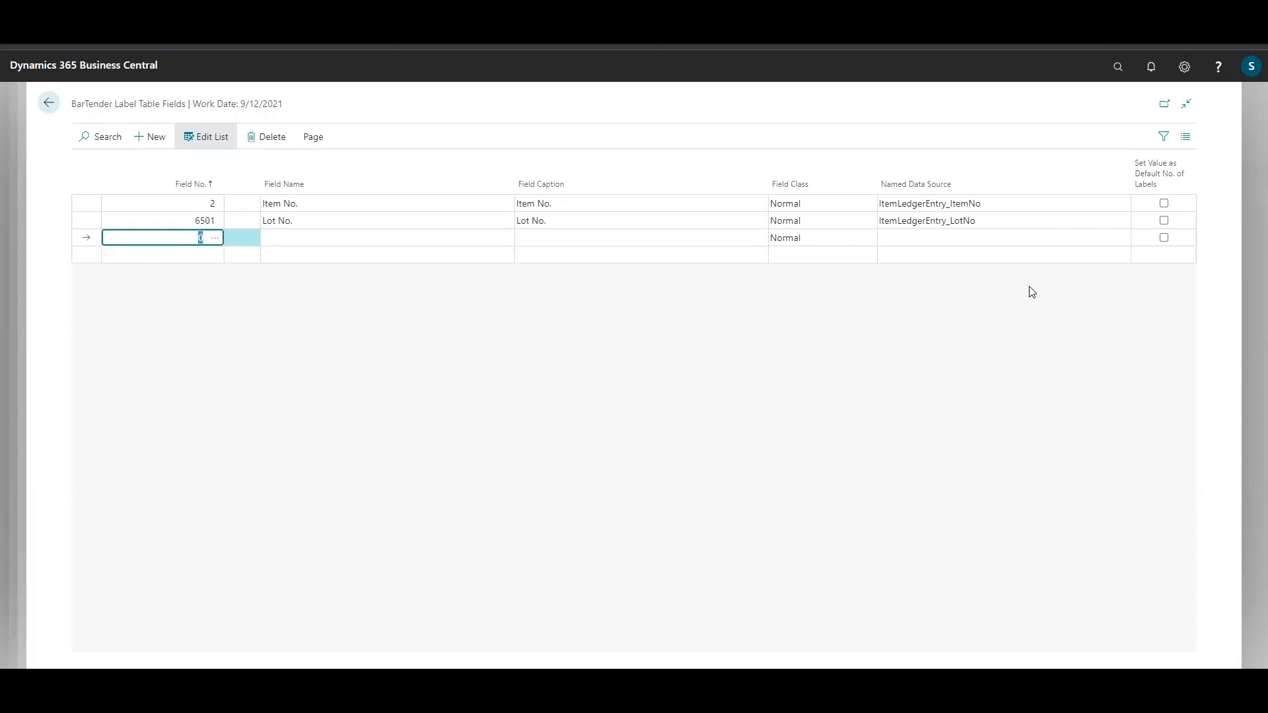
Add field 12, Quantity, and set its value as the default number of labels.
type("122")
key("BackSpace")
key("Tab")
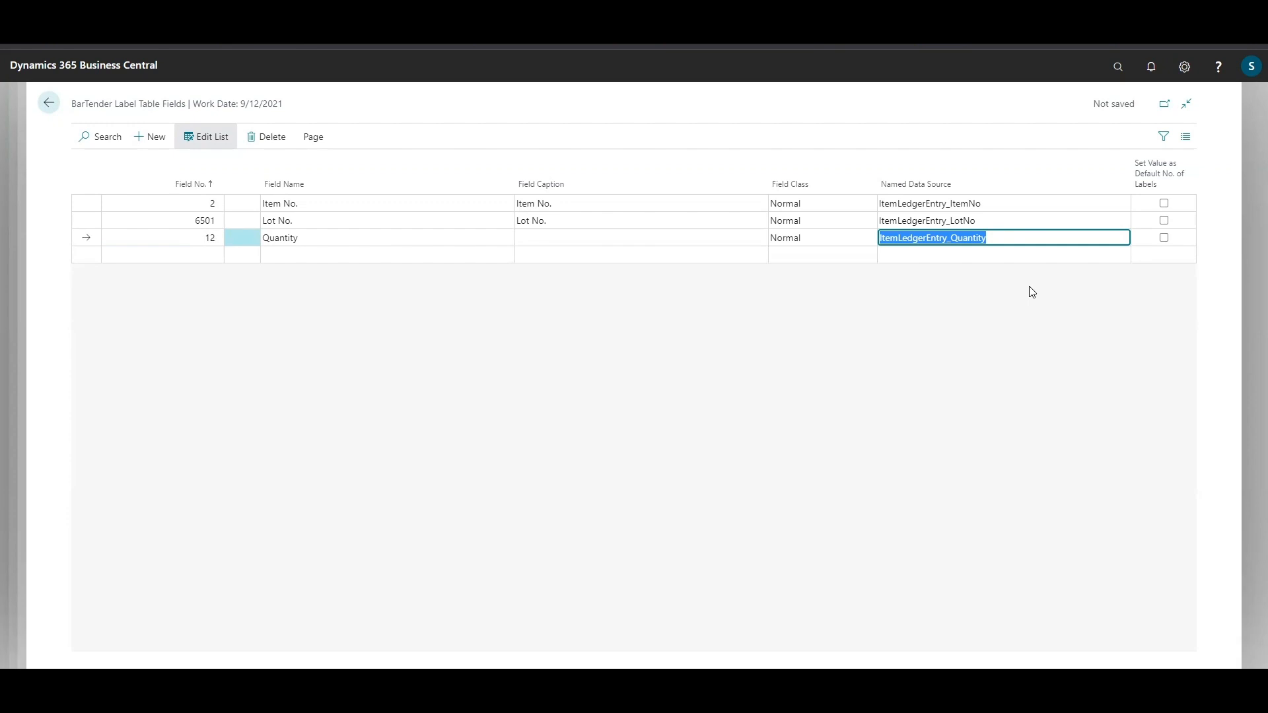
left_click(1163, 239)
key("Return")
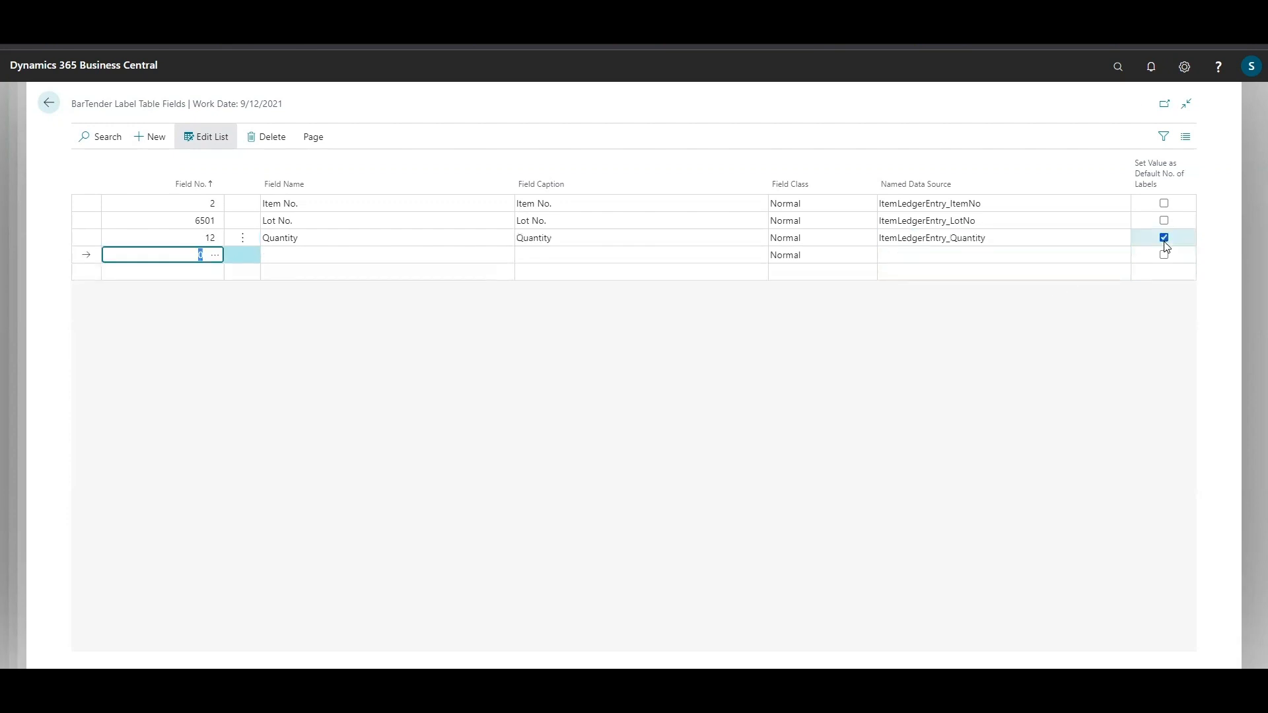
left_click(437, 242)
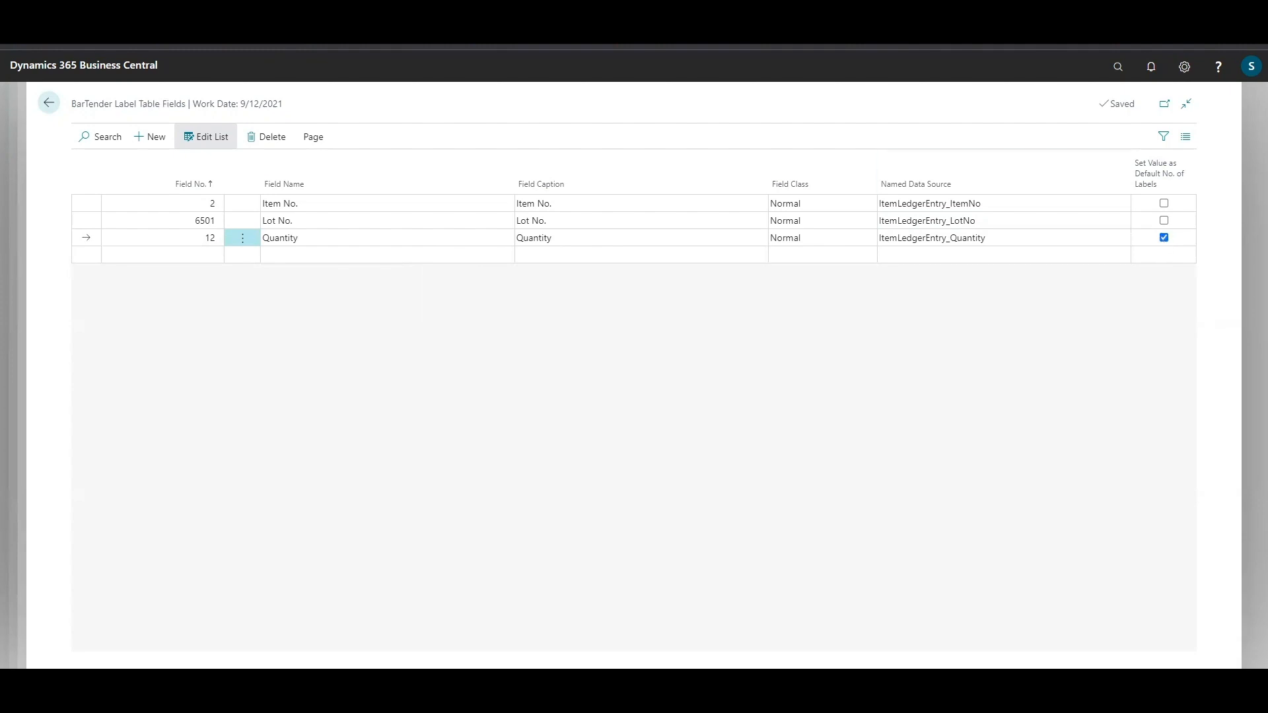
Return to the ILE label card, turn on Label per Record for the Item Ledger Entry table, and enable the label.
left_click(52, 105)
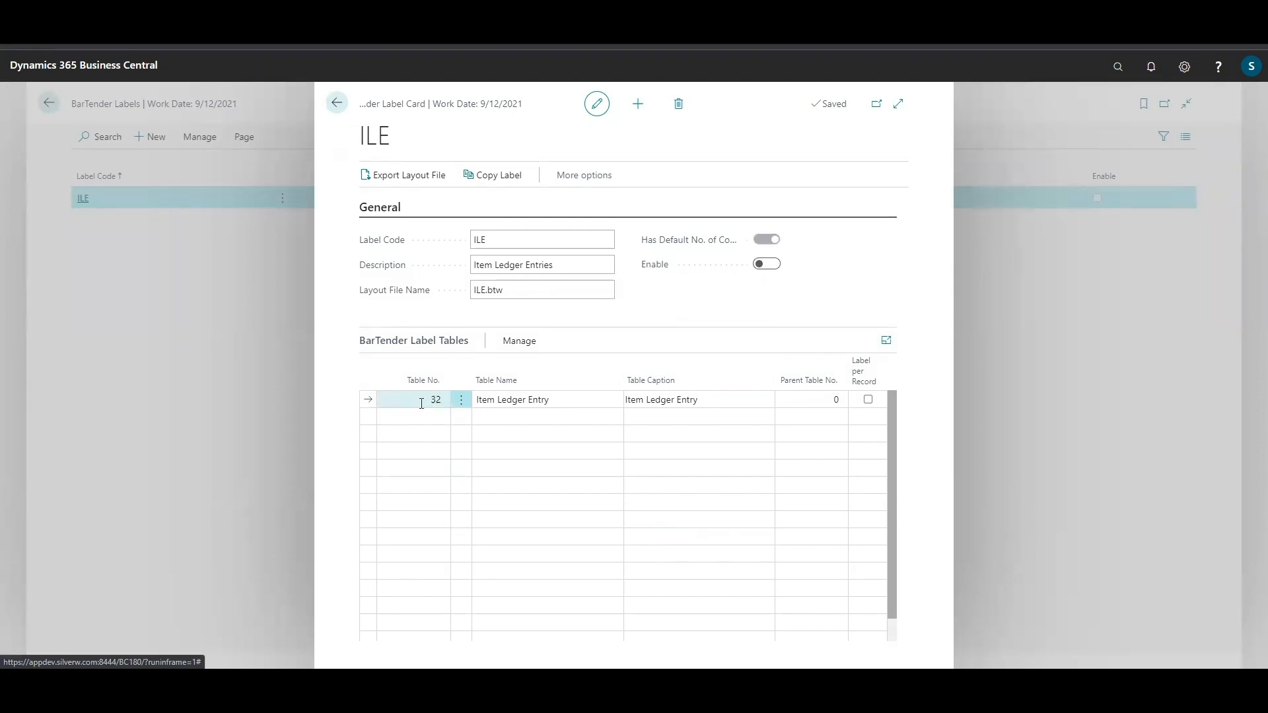
left_click(868, 399)
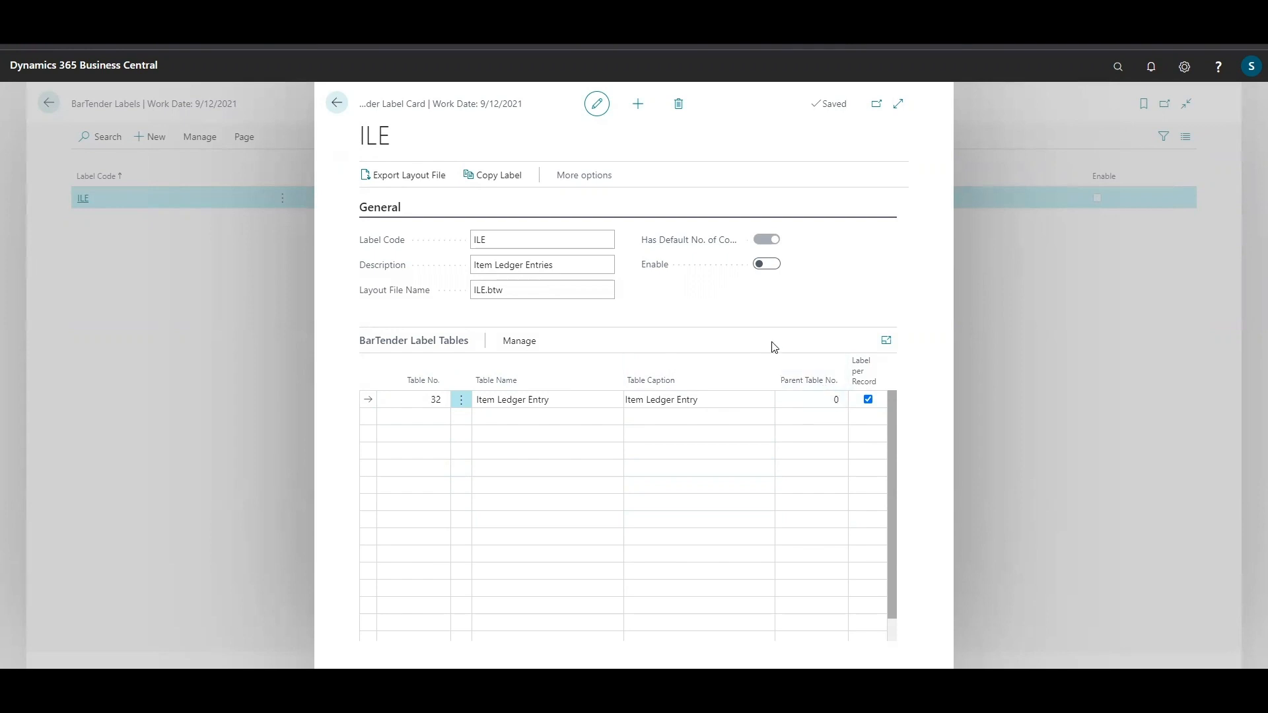
left_click(767, 265)
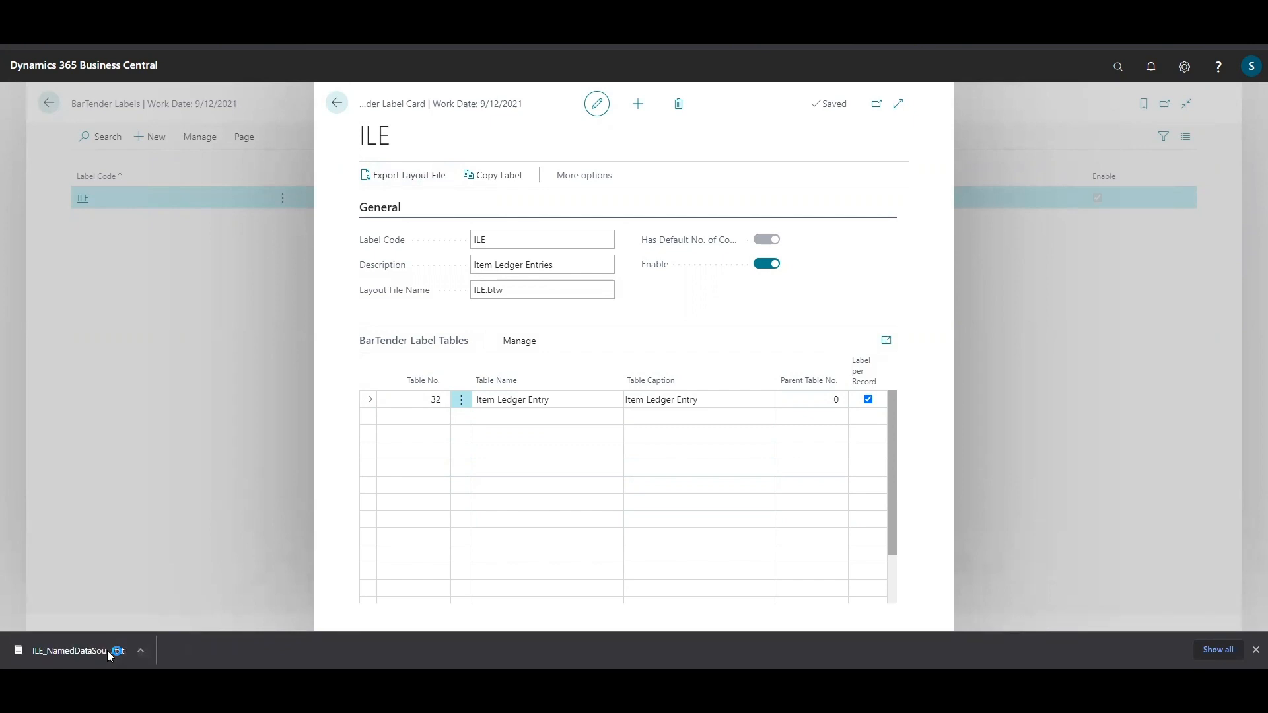
Open the downloaded named data source text file for the ILE label.
left_click(108, 652)
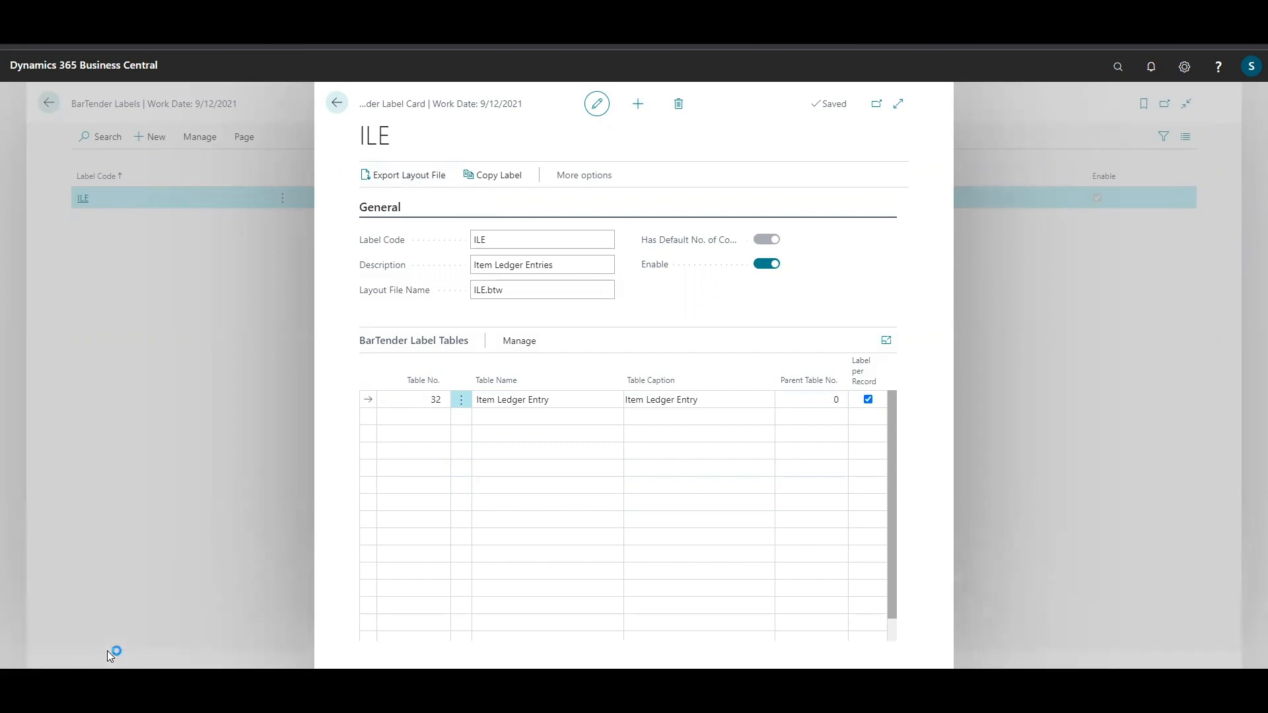